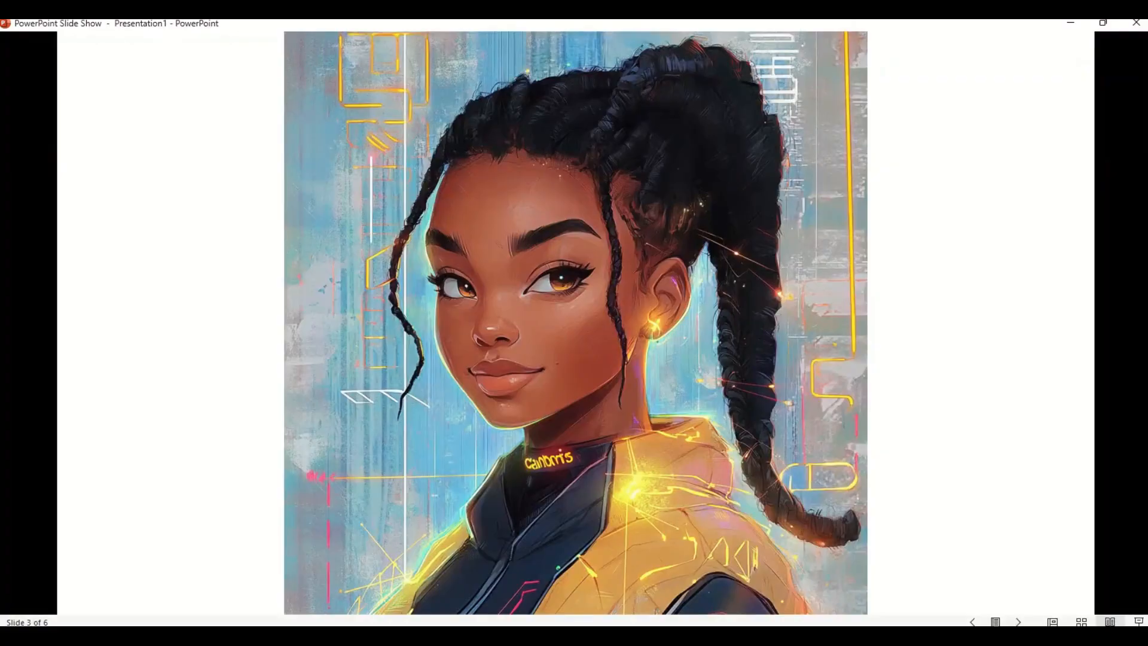
- Advance the slide show through the remaining portrait slides, starting from slide 3
{"action": "key", "text": "Right"}
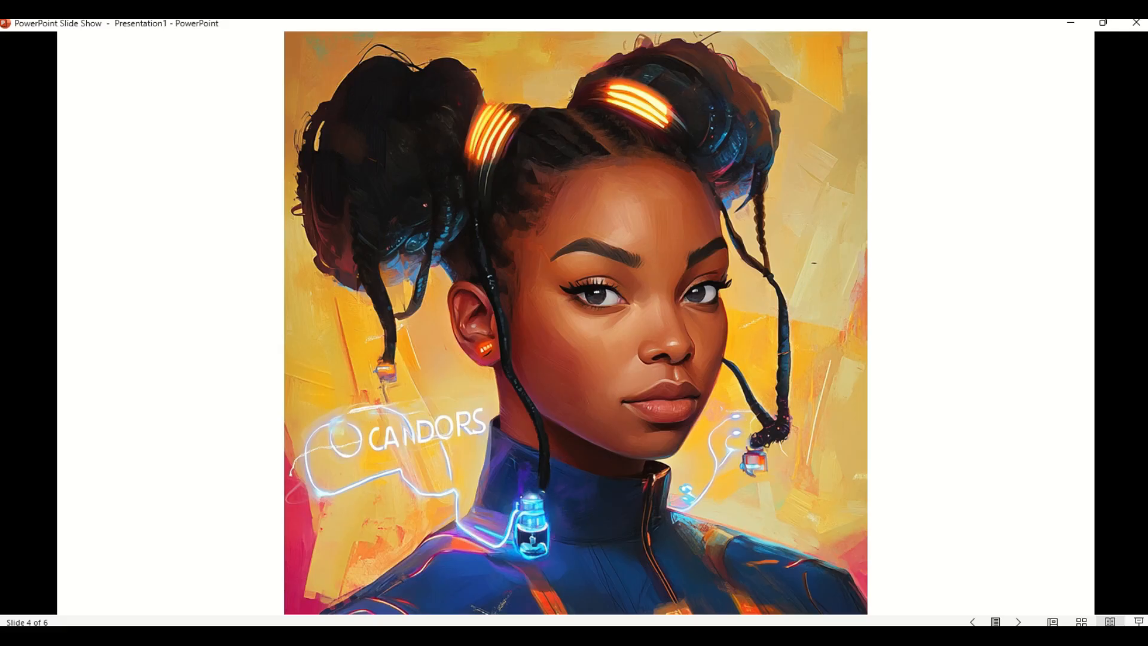
{"action": "key", "text": "Right"}
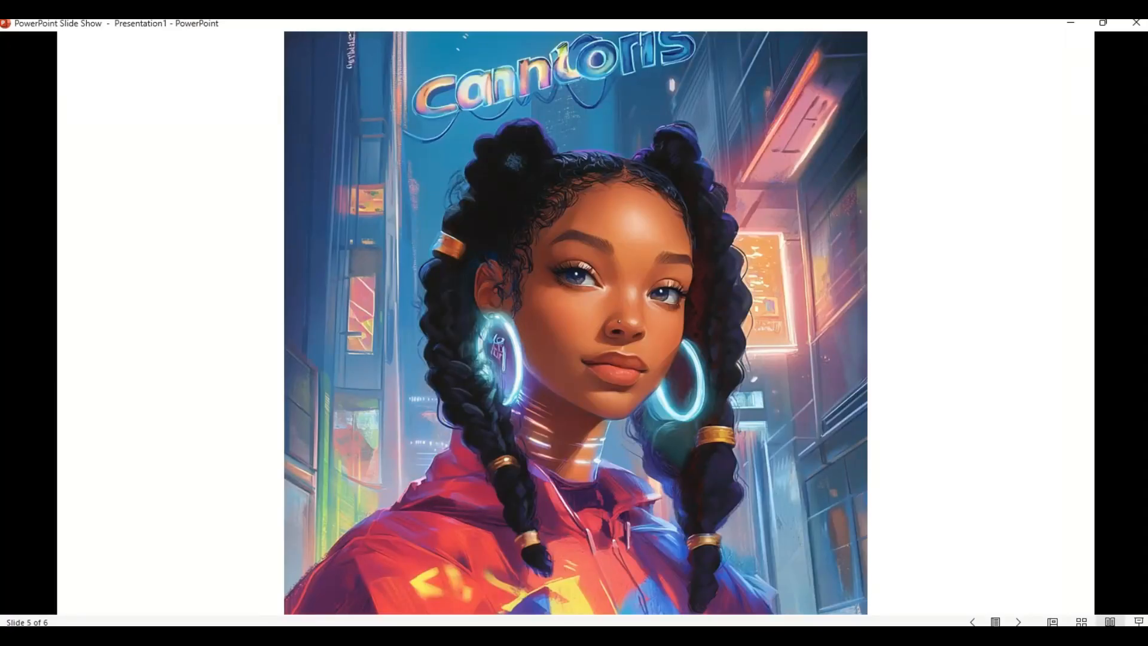
{"action": "key", "text": "Right"}
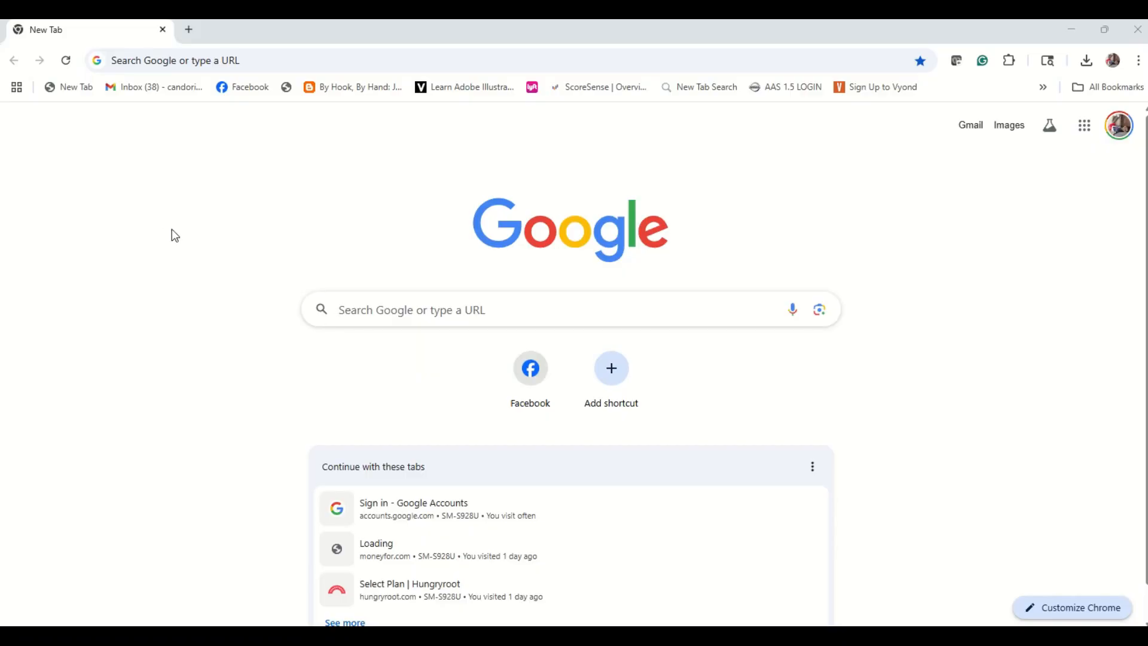
- Open the ideogram.ai website in the Chrome browser
{"action": "left_click", "coordinate": [262, 61]}
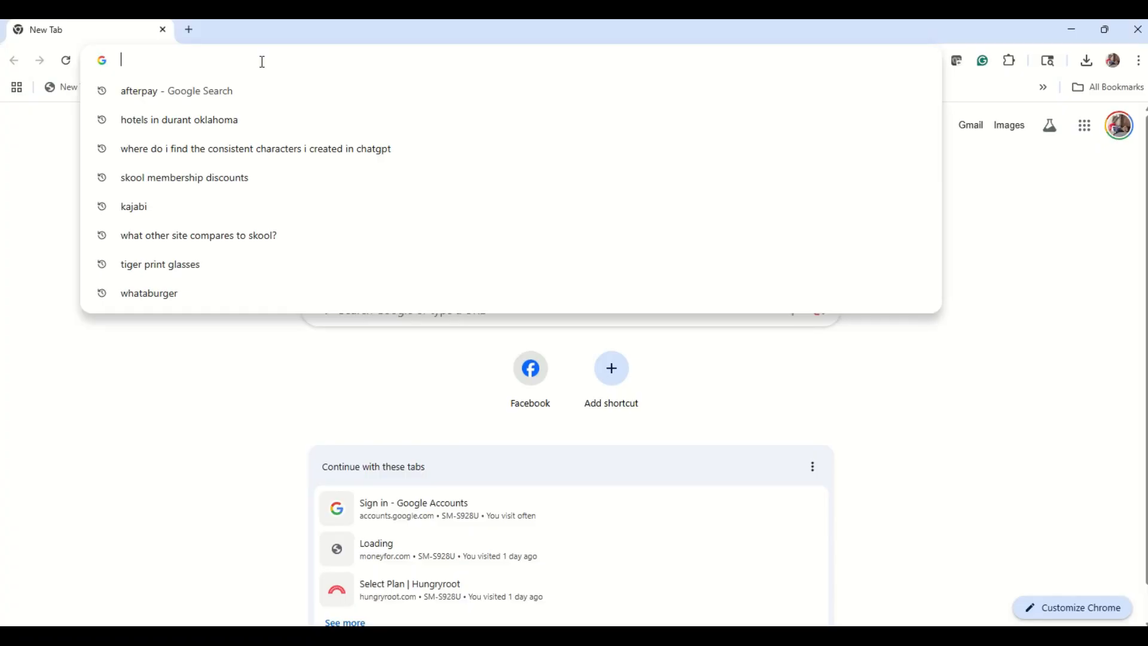
{"action": "type", "text": "ide"}
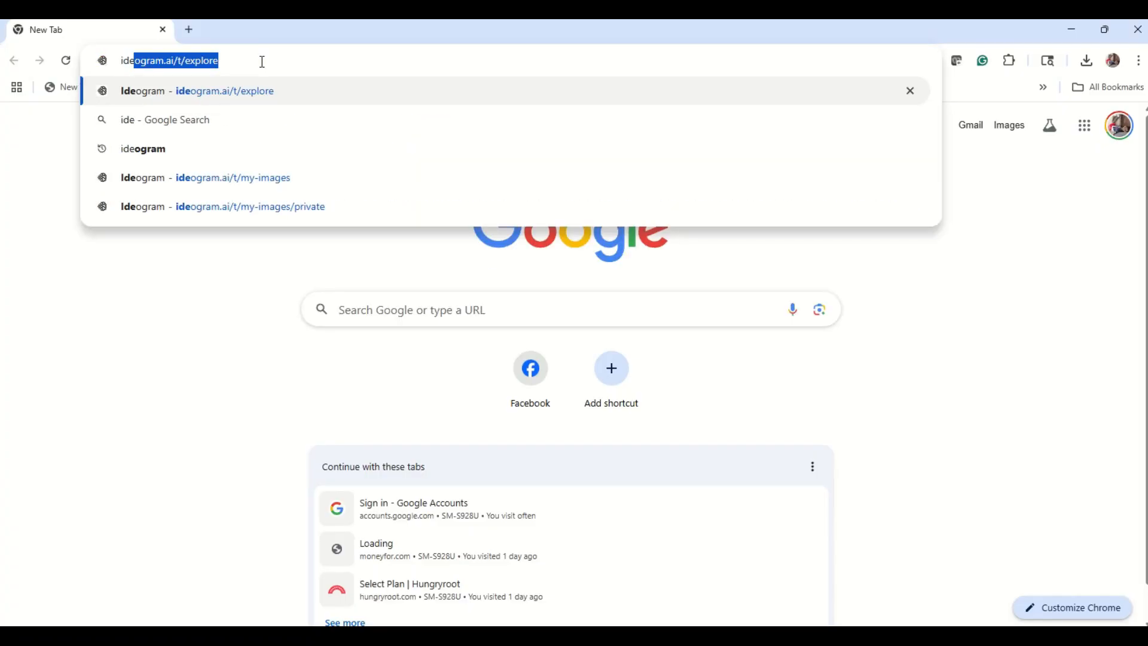
{"action": "type", "text": "ogr"}
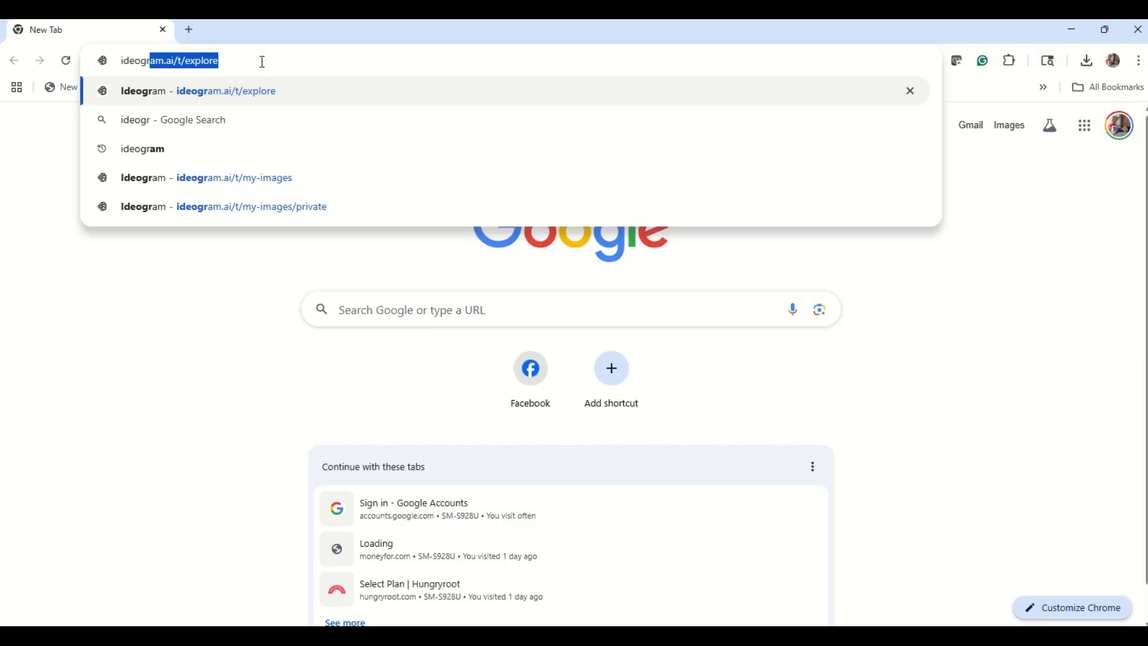
{"action": "type", "text": "a"}
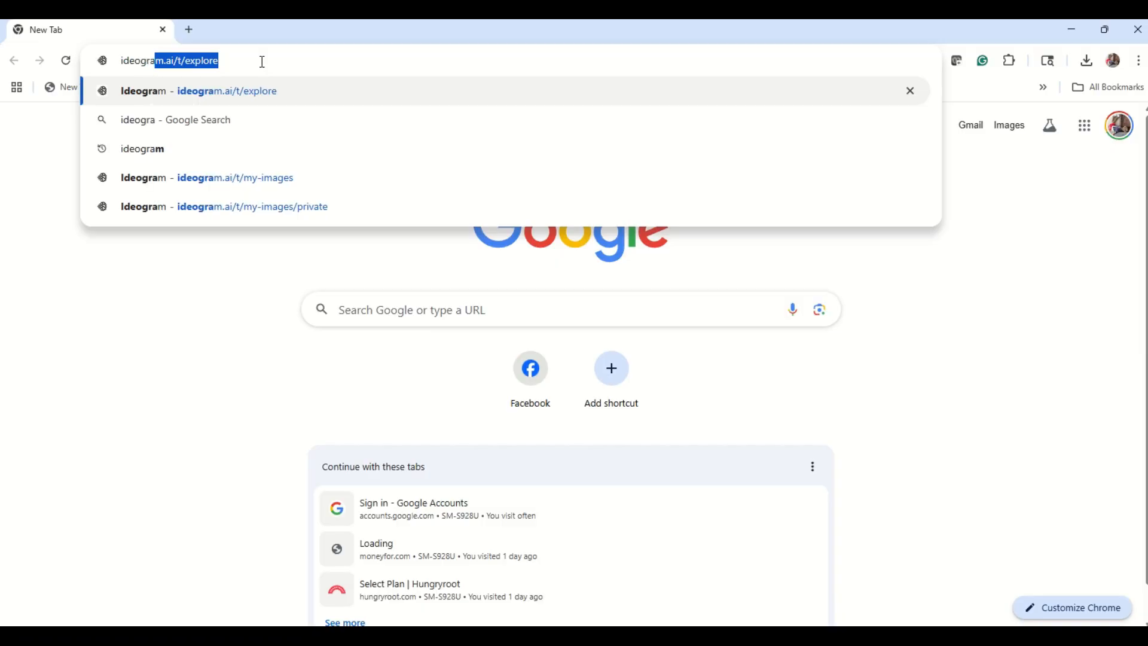
{"action": "type", "text": "m.ai"}
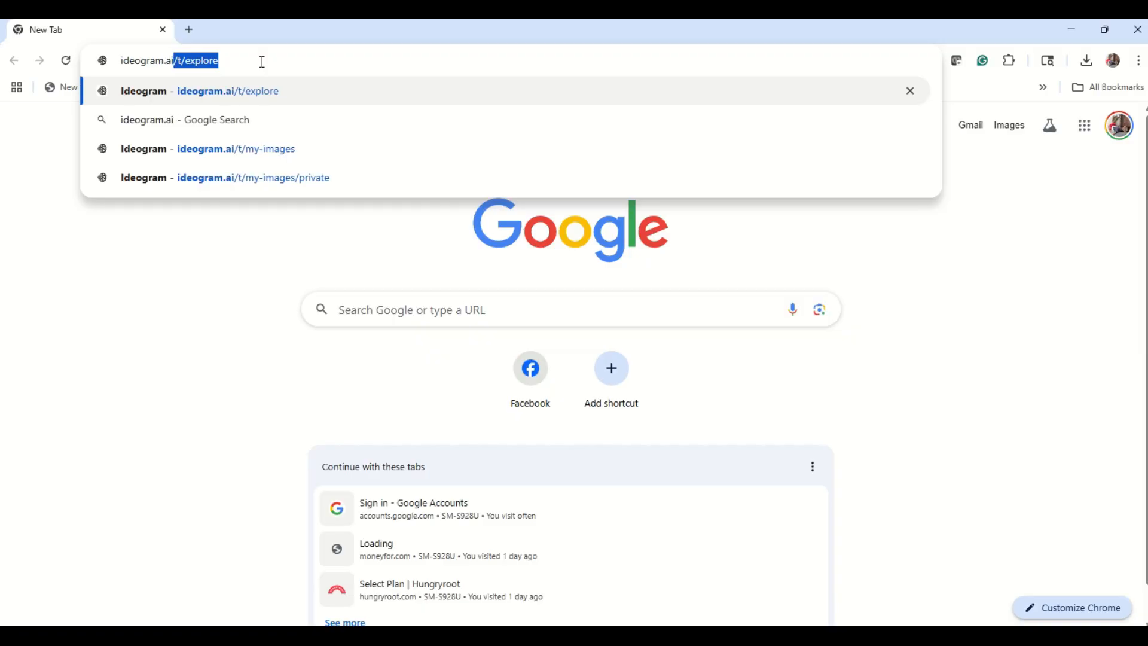
{"action": "key", "text": "Delete"}
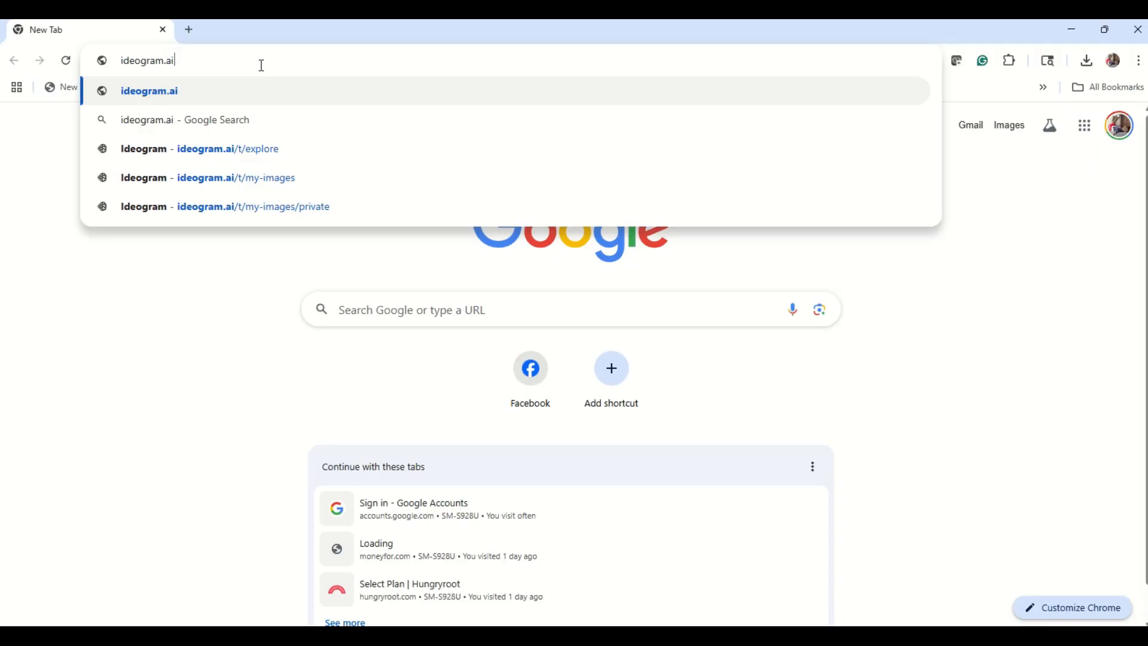
{"action": "left_click", "coordinate": [162, 92]}
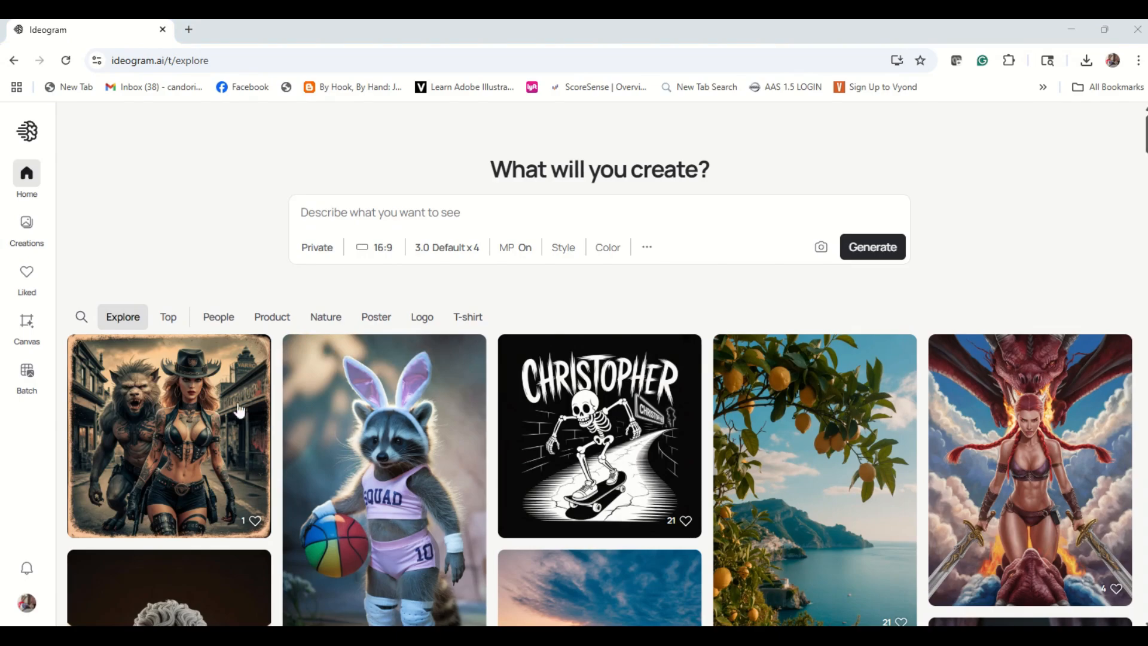
- Paste the prompt "A vintage afro-futuristic poster of a Black woman with glowing braids, with the text 'Candoris Creative Crafts' in bold stylized font, hyper-realistic illustration, vibrant colors"
{"action": "left_click", "coordinate": [345, 217]}
{"action": "right_click", "coordinate": [345, 217]}
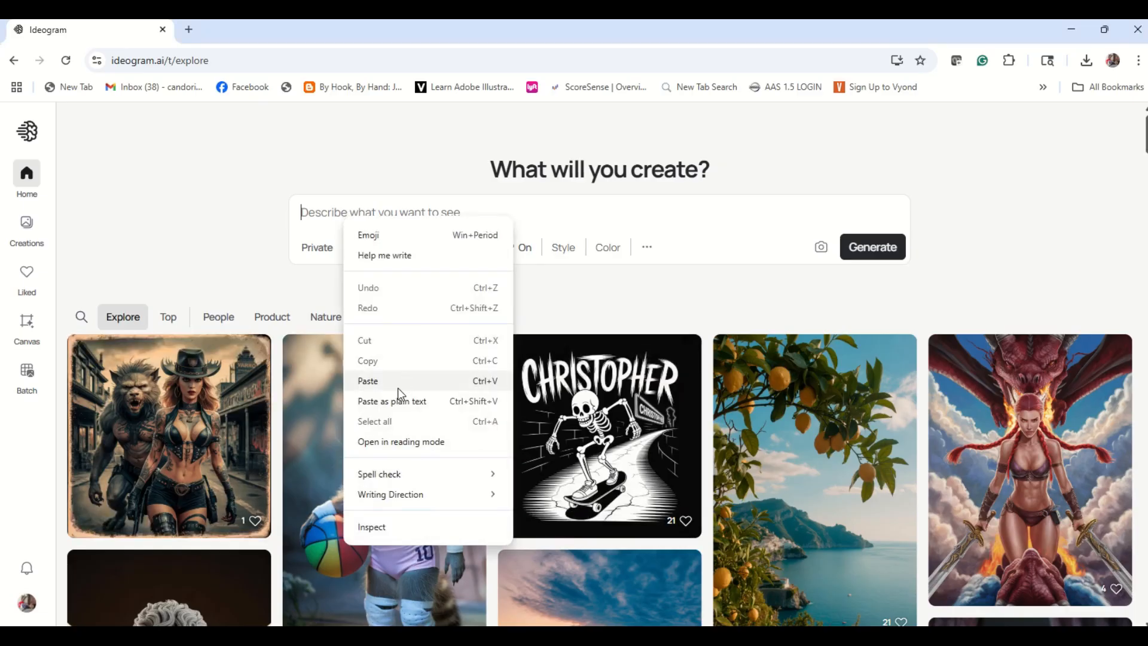
{"action": "left_click", "coordinate": [378, 380]}
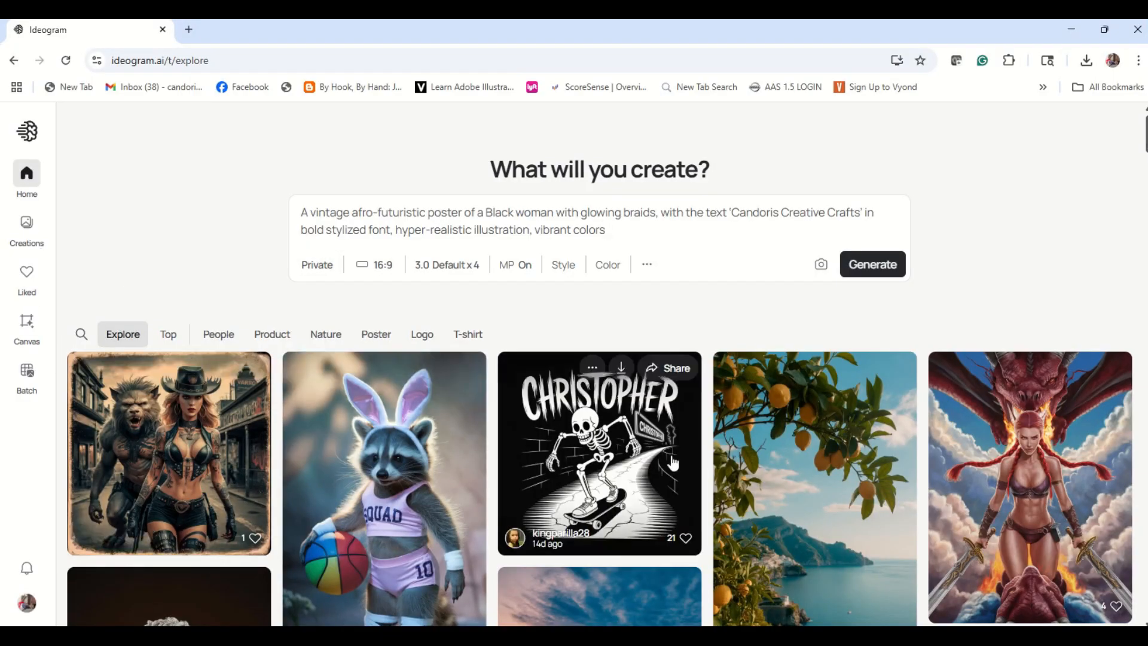
{"action": "scroll", "coordinate": [853, 499], "scroll_direction": "down", "scroll_amount": 2}
{"action": "scroll", "coordinate": [853, 497], "scroll_direction": "down", "scroll_amount": 4}
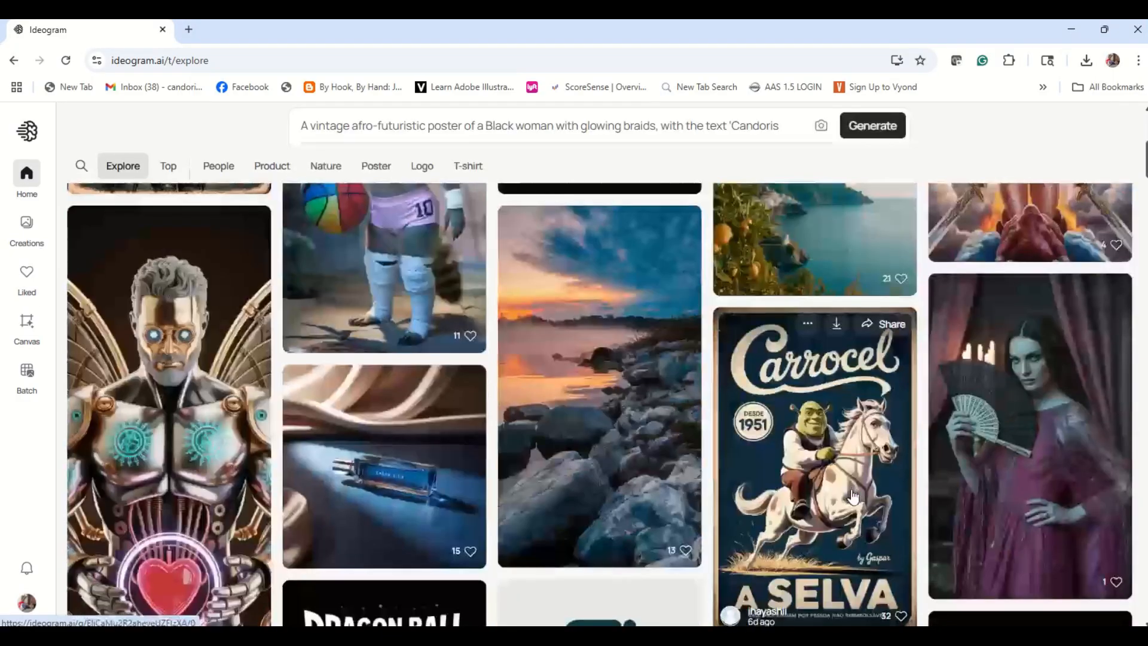
{"action": "scroll", "coordinate": [854, 496], "scroll_direction": "up", "scroll_amount": 6}
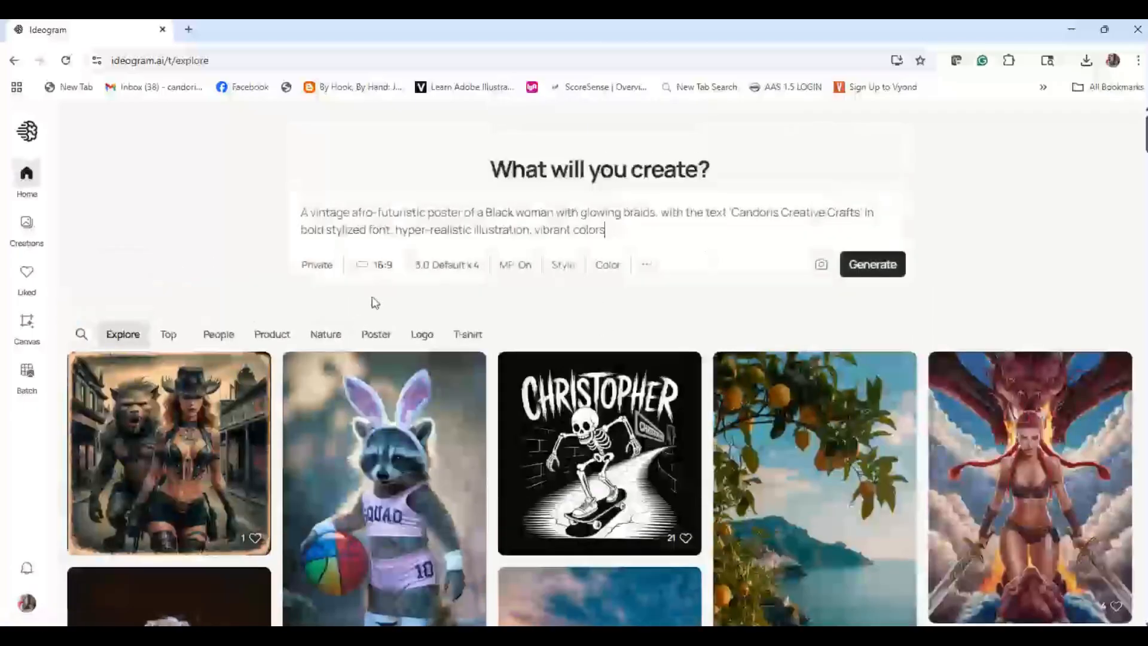
- Set the aspect ratio to portrait 9:16 and generate the poster images from the prompt
{"action": "left_click", "coordinate": [384, 266]}
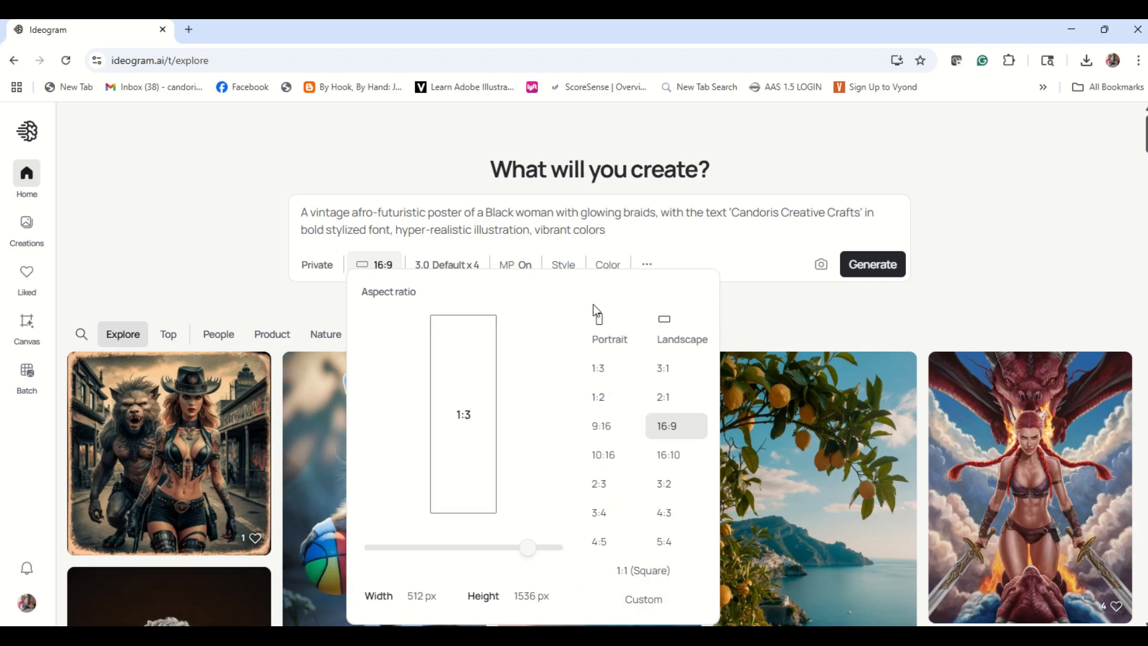
{"action": "left_click", "coordinate": [611, 432]}
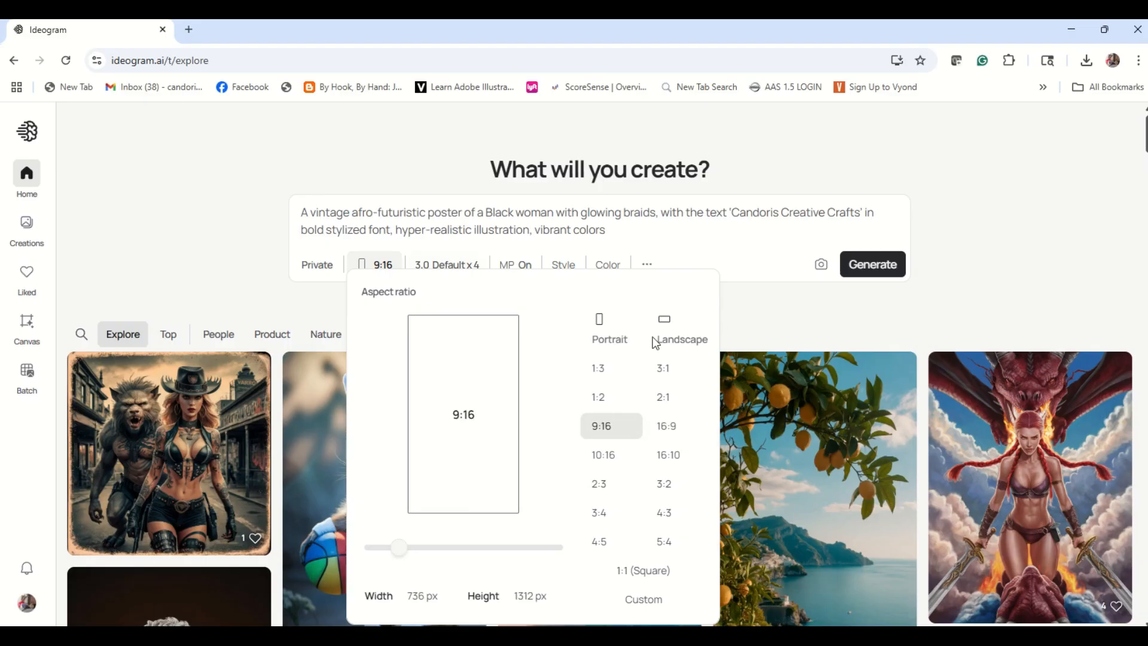
{"action": "left_click", "coordinate": [700, 265]}
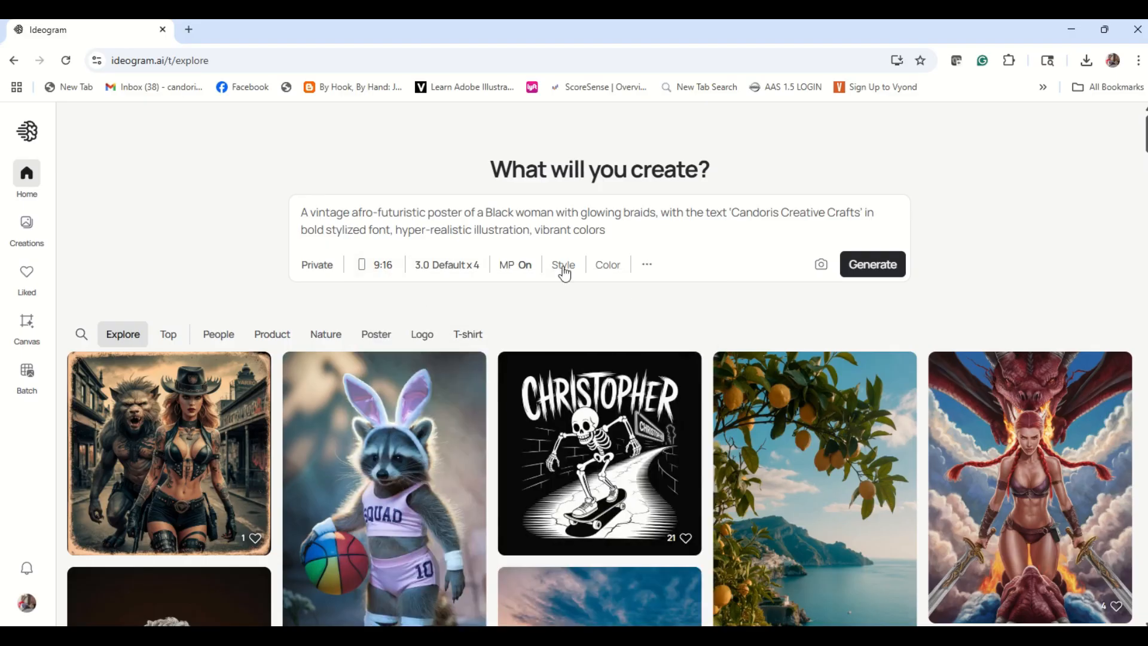
{"action": "left_click", "coordinate": [865, 268]}
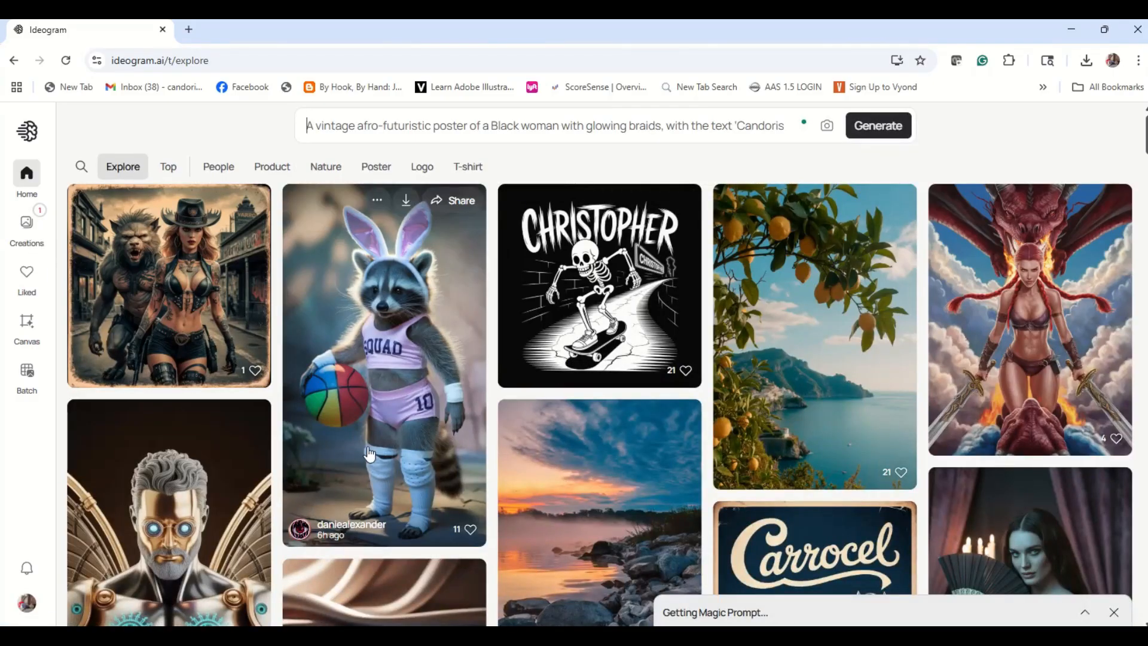
- Open the newly generated posters in the personal creations and view each of the four variations at full size
{"action": "left_click", "coordinate": [26, 226]}
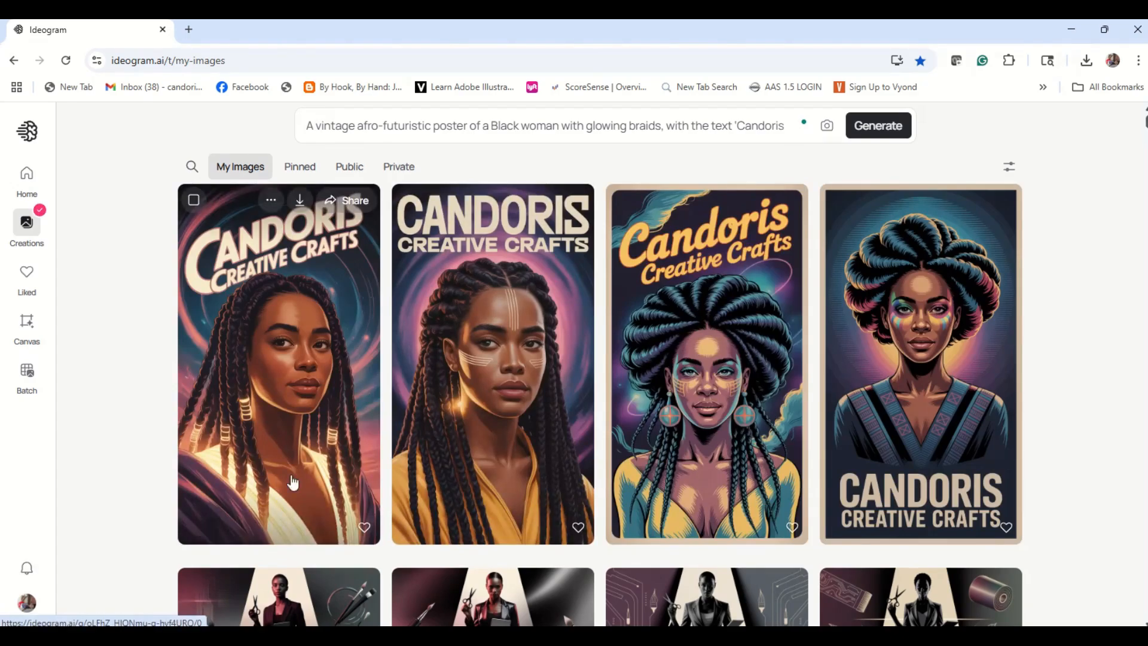
{"action": "left_click", "coordinate": [274, 361]}
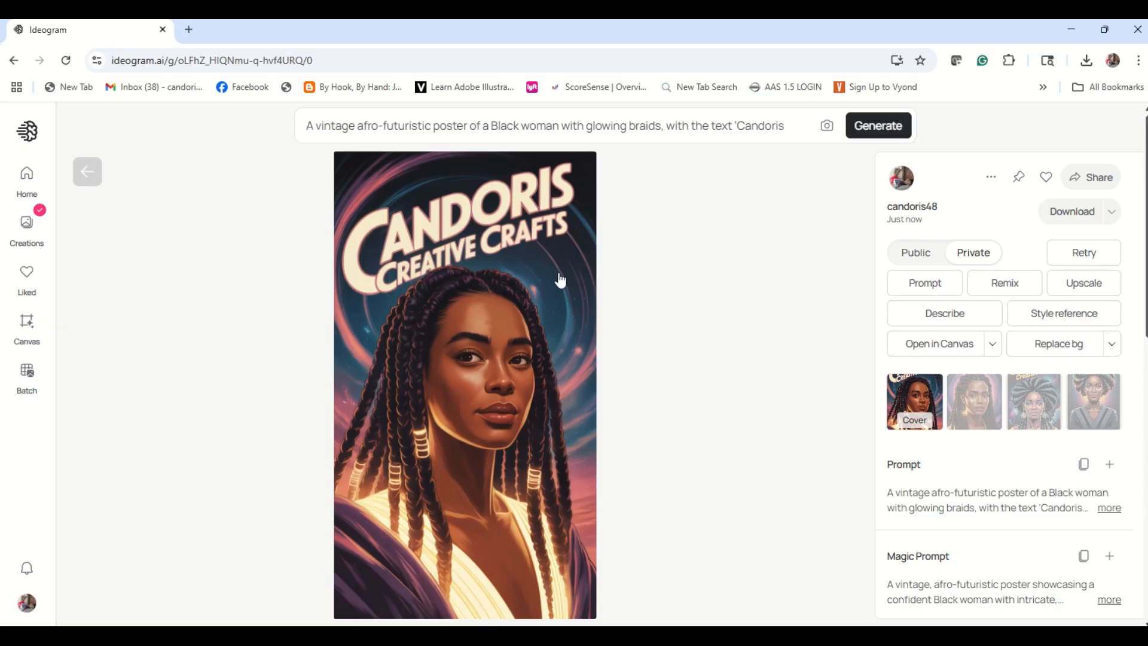
{"action": "left_click", "coordinate": [985, 424]}
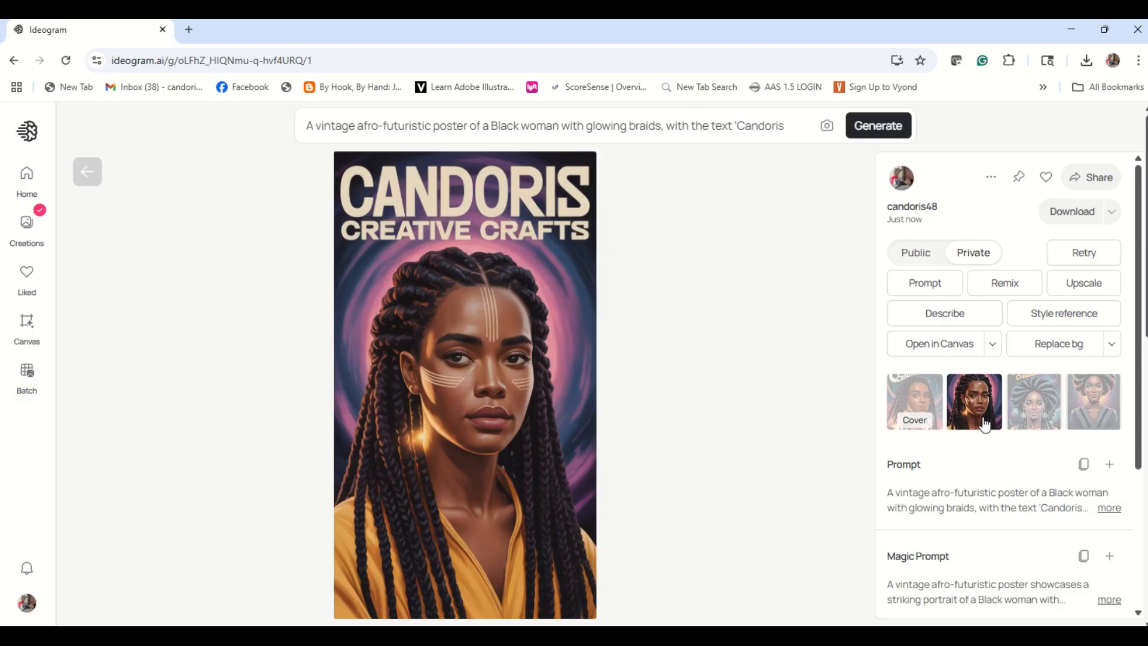
{"action": "left_click", "coordinate": [1039, 422]}
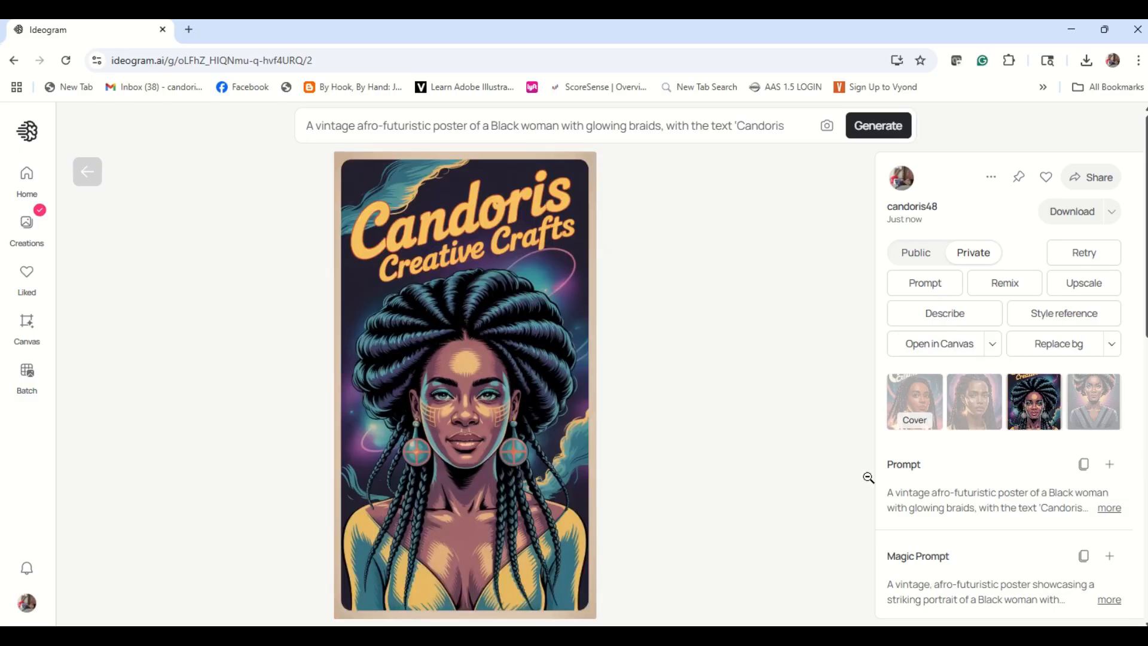
{"action": "left_click", "coordinate": [1096, 388]}
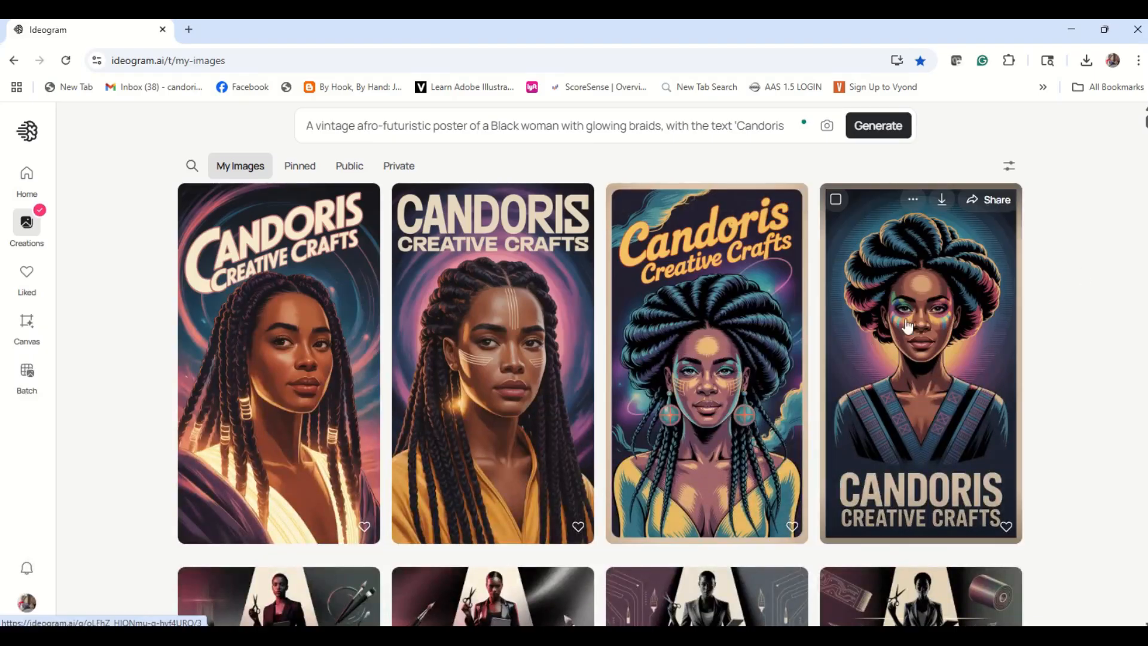
- Set the style of the same prompt to Design, keep the color palette on Auto, and generate a new set of posters
{"action": "left_click", "coordinate": [571, 127]}
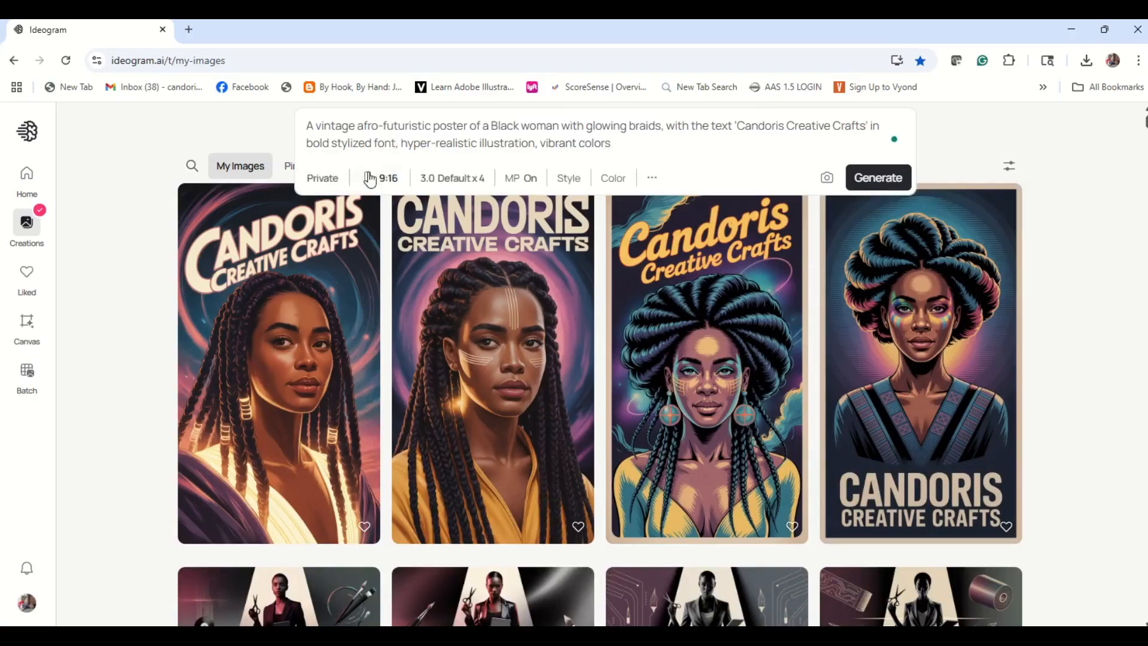
{"action": "left_click", "coordinate": [573, 182]}
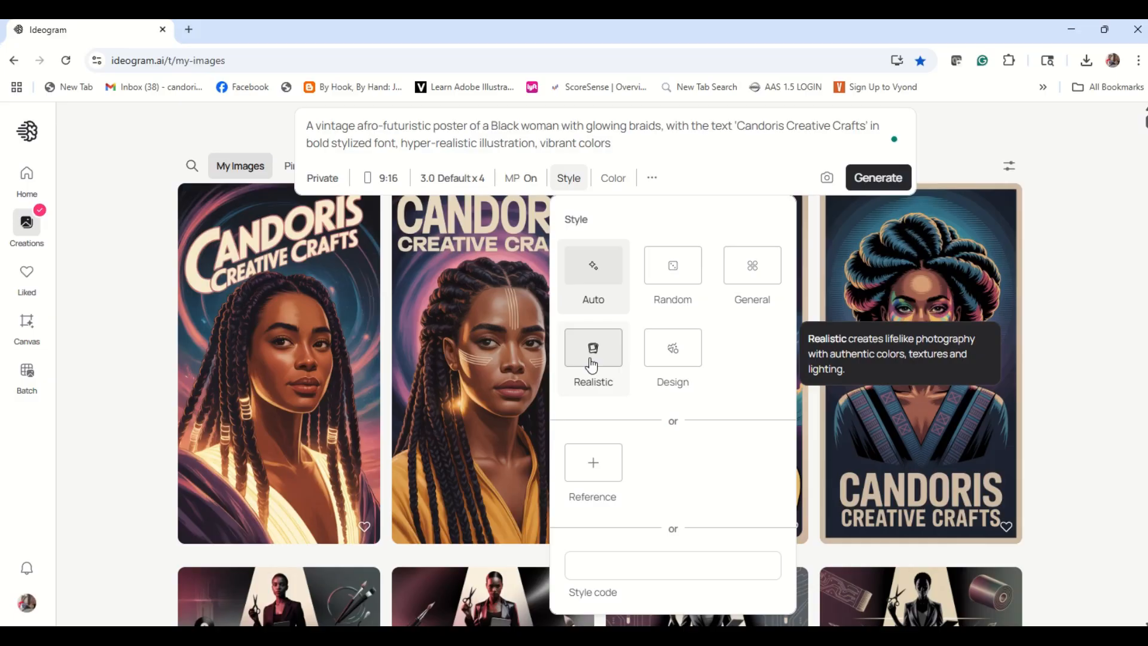
{"action": "left_click", "coordinate": [691, 361]}
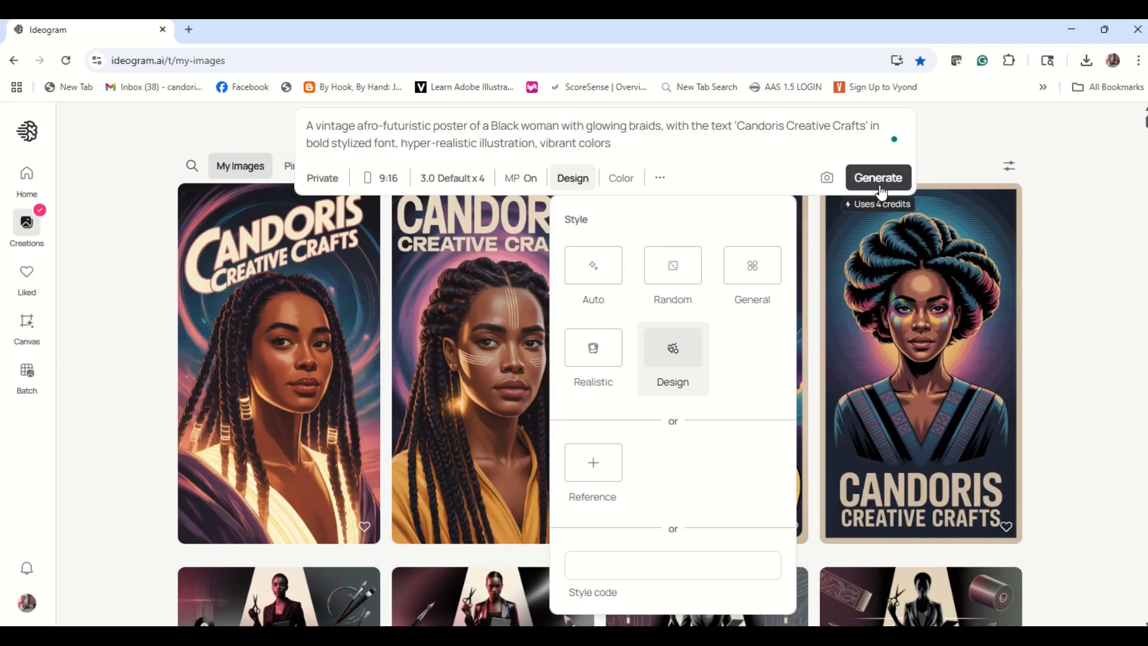
{"action": "left_click", "coordinate": [659, 179]}
{"action": "left_click", "coordinate": [622, 178]}
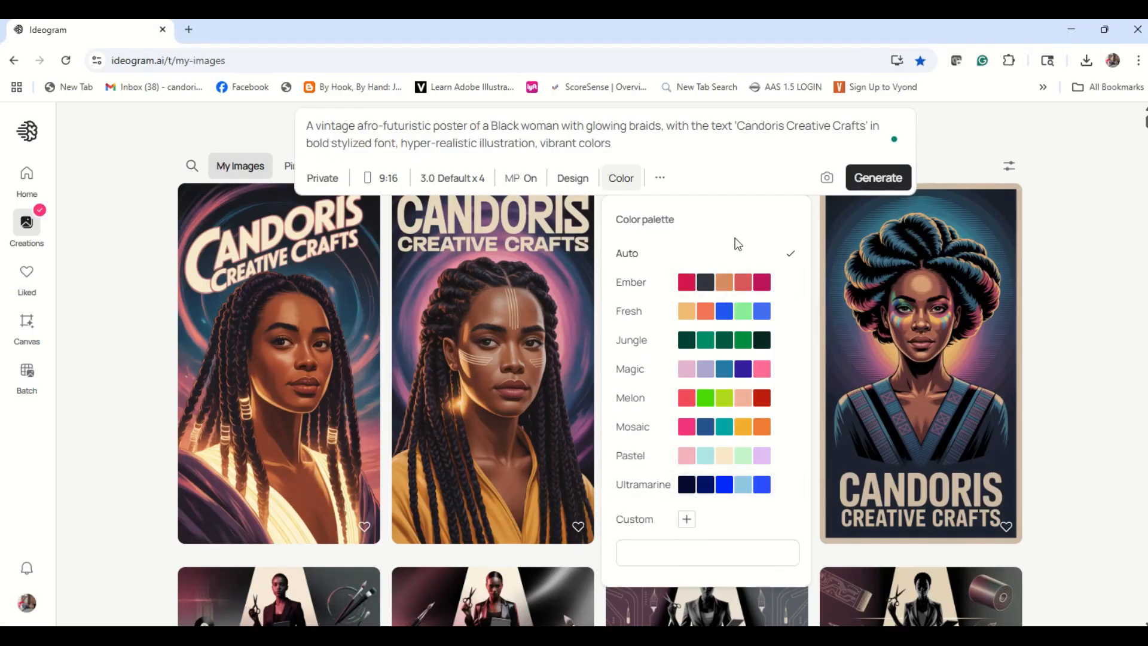
{"action": "left_click", "coordinate": [891, 179]}
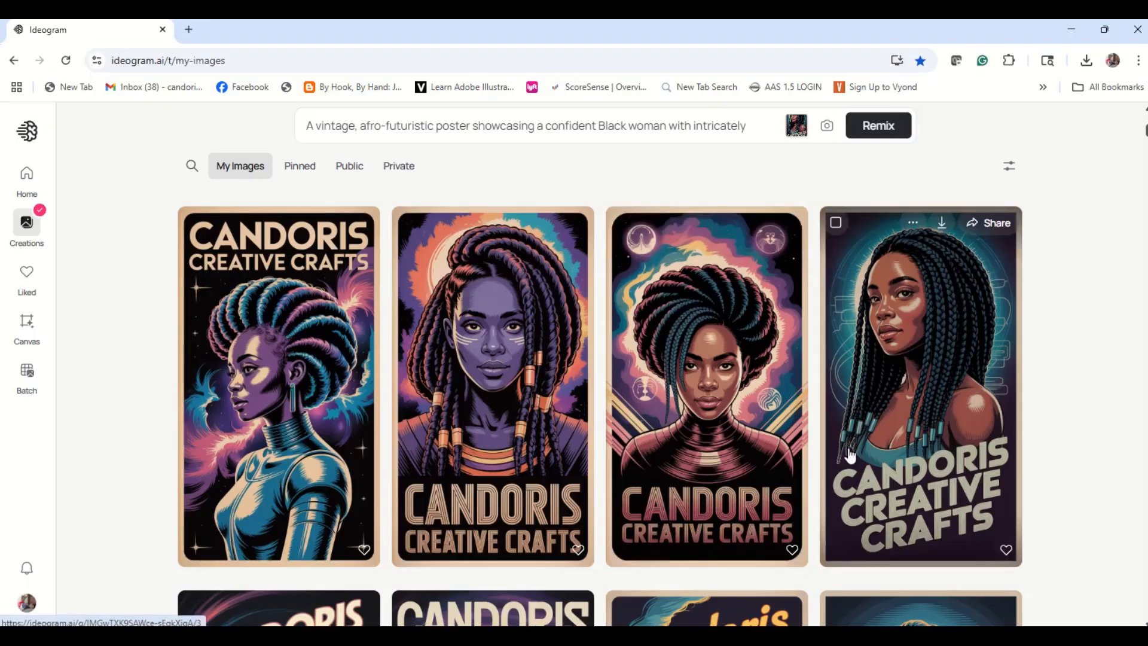
- Remix the Design-style poster of the woman with blue braids using its detailed prompt, and open the remixed version with copper gears
{"action": "left_click", "coordinate": [910, 265]}
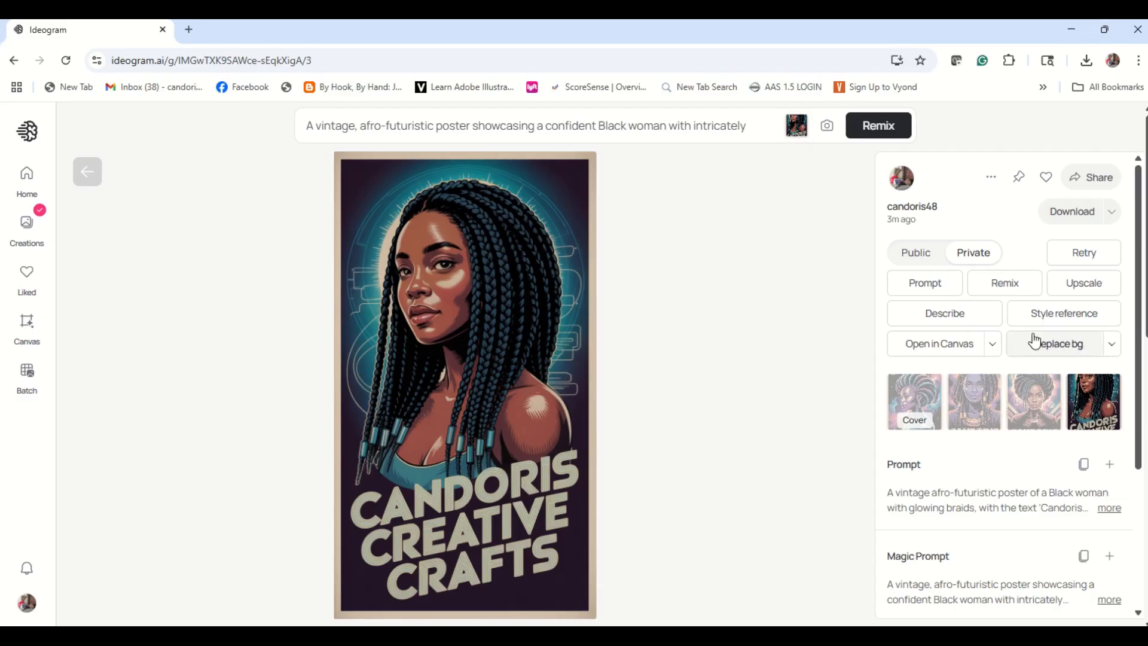
{"action": "left_click", "coordinate": [990, 286]}
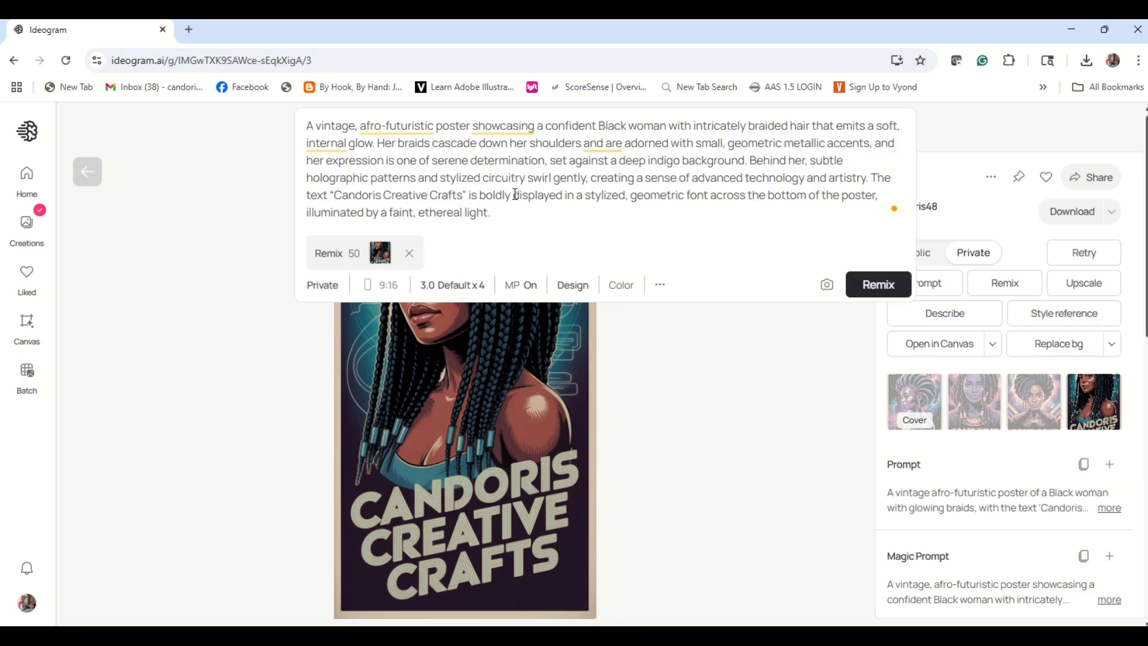
{"action": "left_click", "coordinate": [872, 290]}
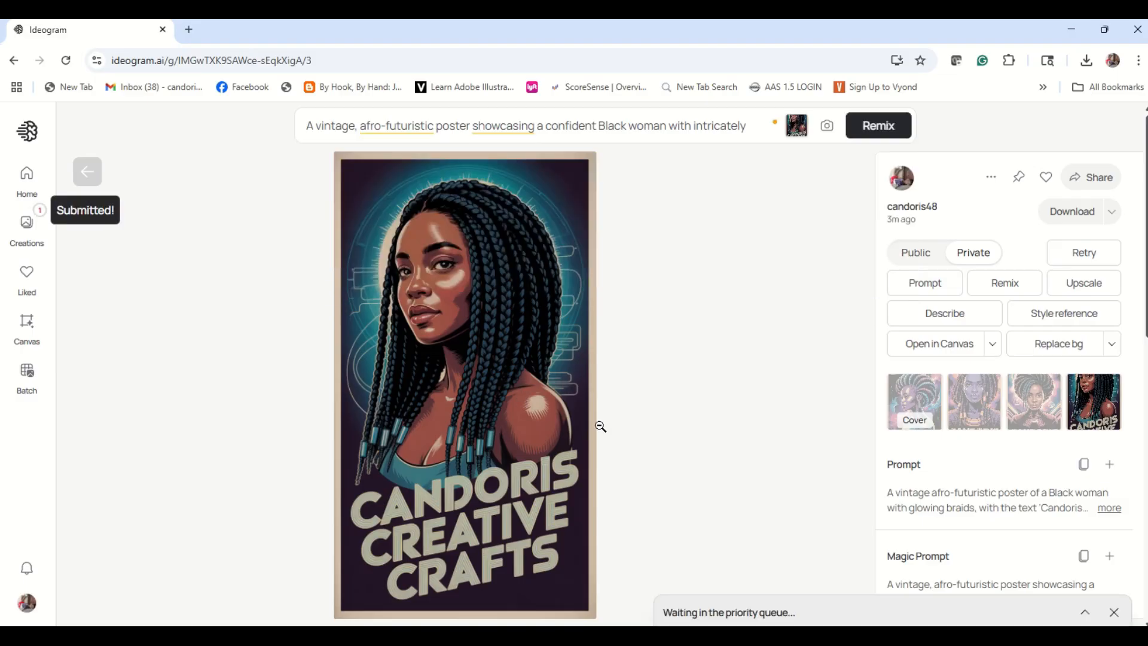
{"action": "left_click", "coordinate": [29, 239]}
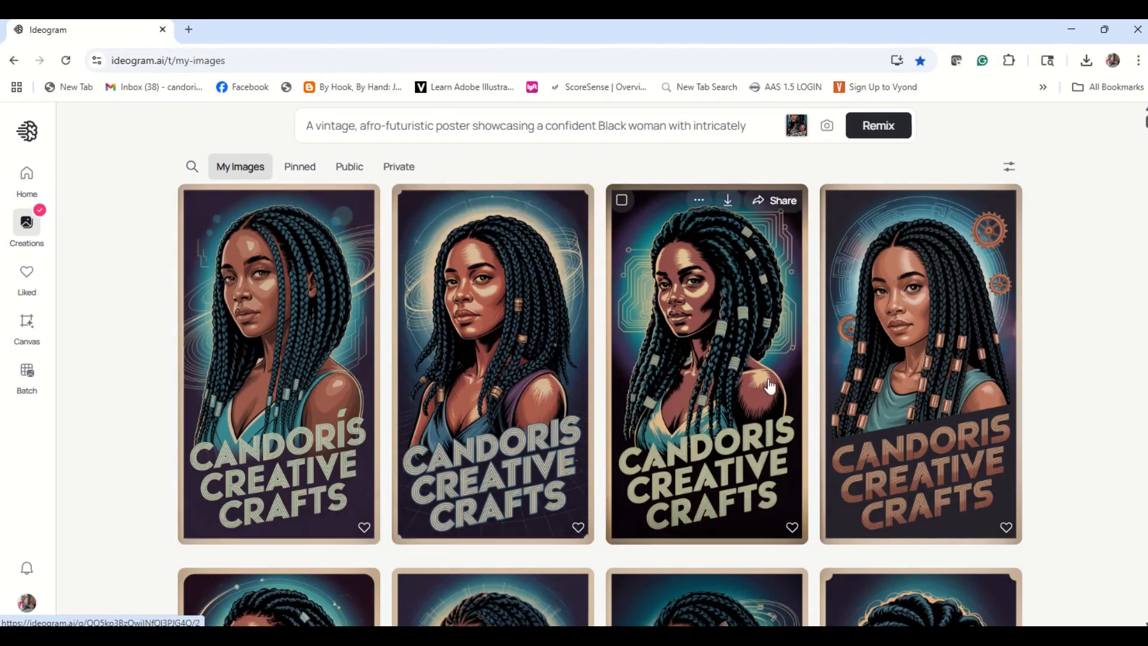
{"action": "left_click", "coordinate": [891, 276]}
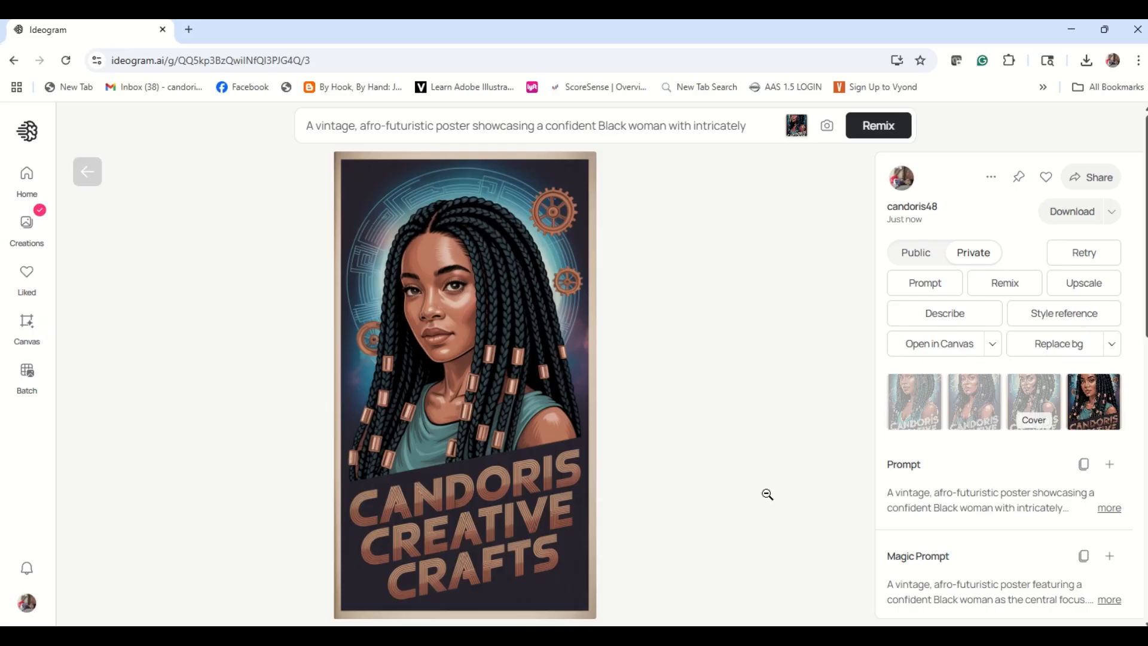
- Open the subscription management page from the account and compare the personal Basic, Plus and Pro plans
{"action": "left_click", "coordinate": [27, 604]}
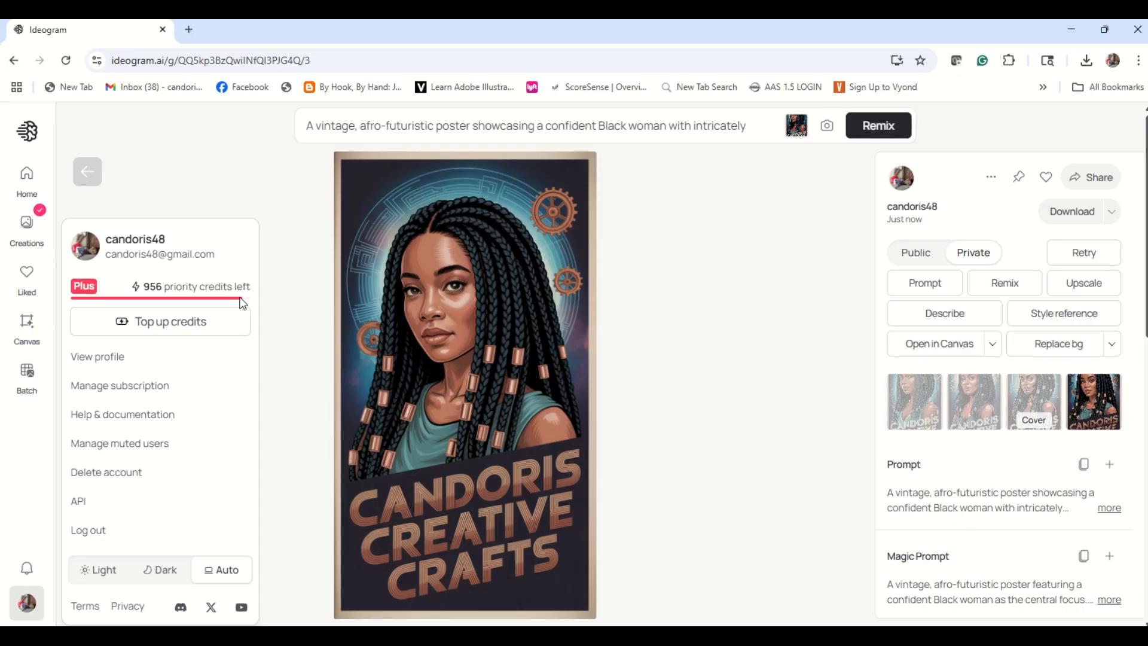
{"action": "left_click", "coordinate": [146, 388]}
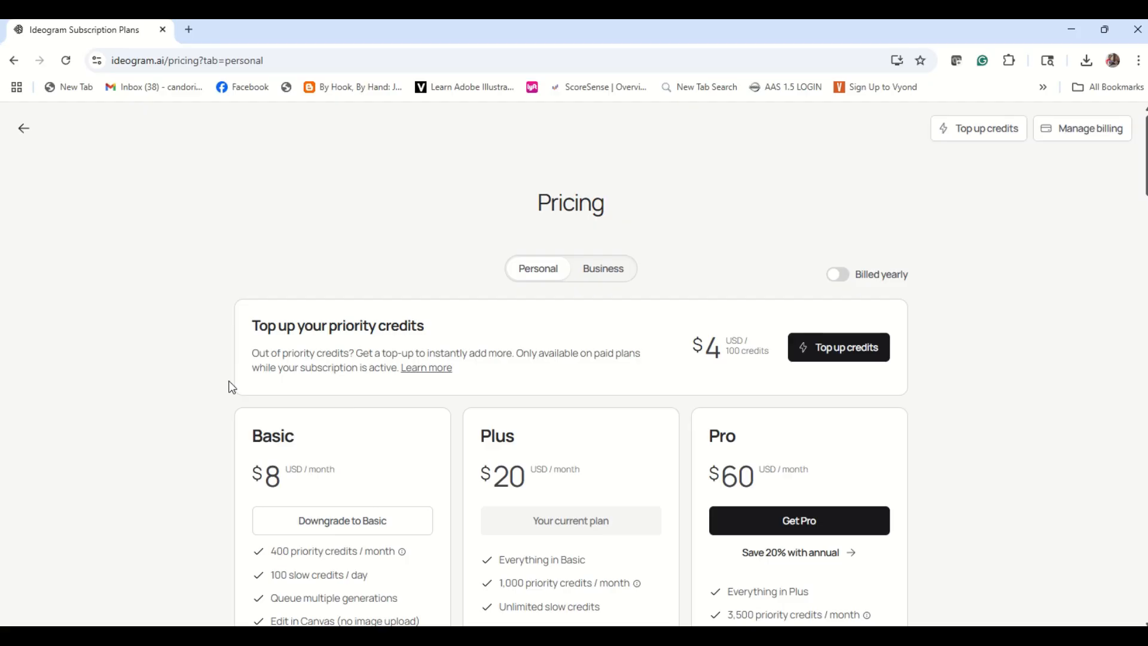
{"action": "scroll", "coordinate": [555, 347], "scroll_direction": "down", "scroll_amount": 2}
{"action": "scroll", "coordinate": [555, 347], "scroll_direction": "down", "scroll_amount": 2}
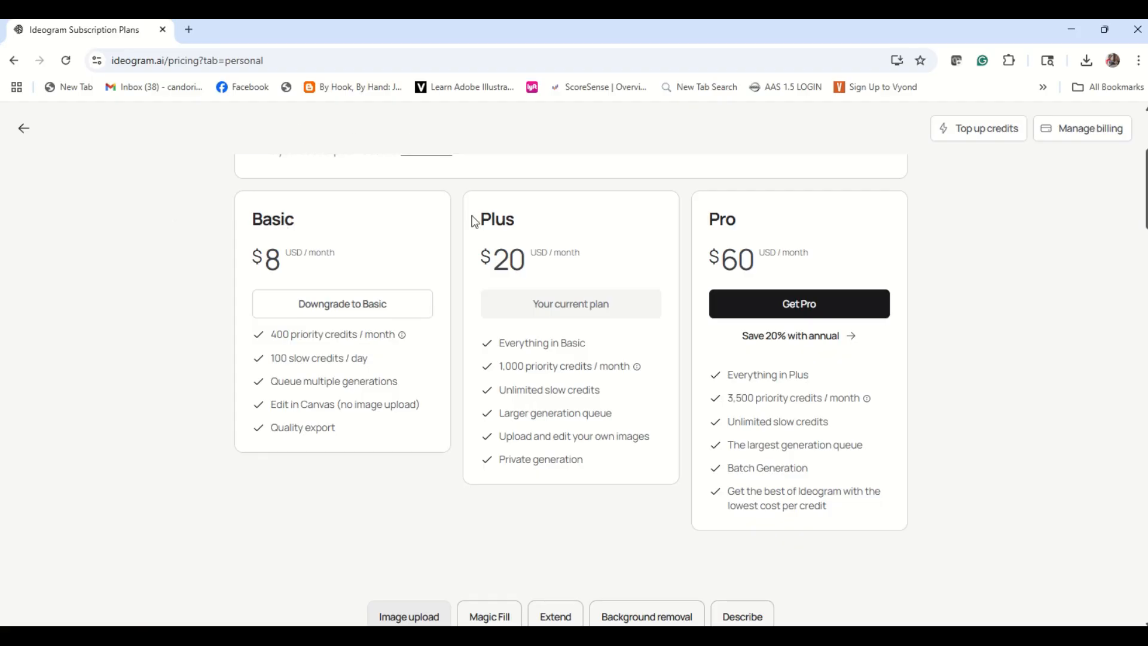
{"action": "scroll", "coordinate": [430, 220], "scroll_direction": "down", "scroll_amount": 1}
{"action": "scroll", "coordinate": [430, 220], "scroll_direction": "down", "scroll_amount": 3}
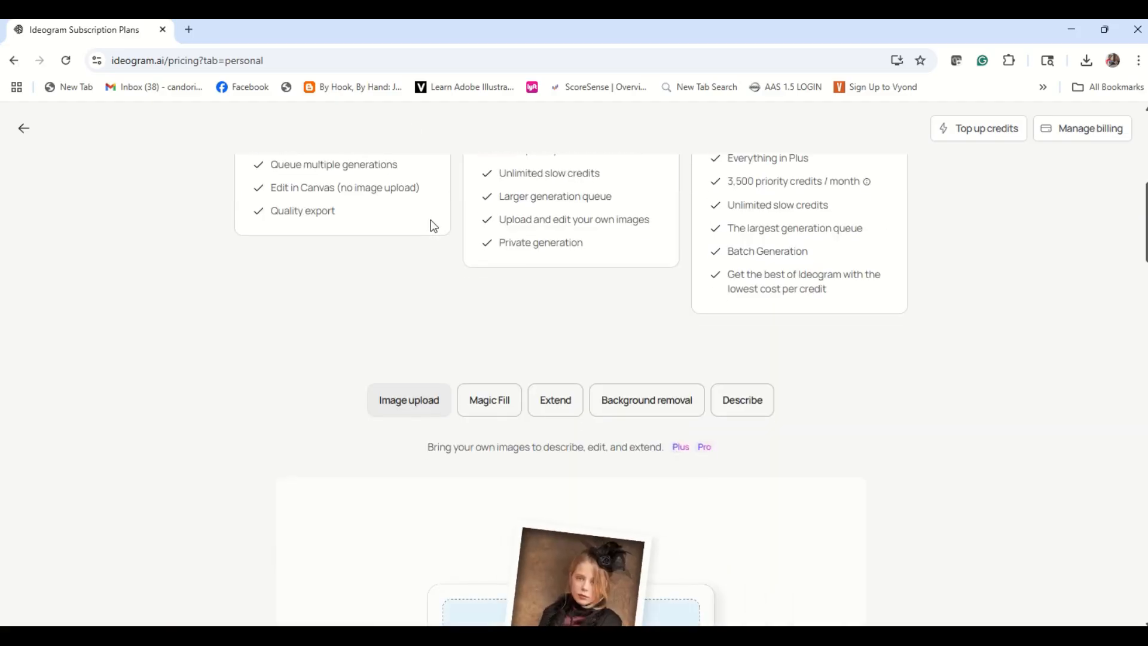
{"action": "scroll", "coordinate": [431, 220], "scroll_direction": "up", "scroll_amount": 5}
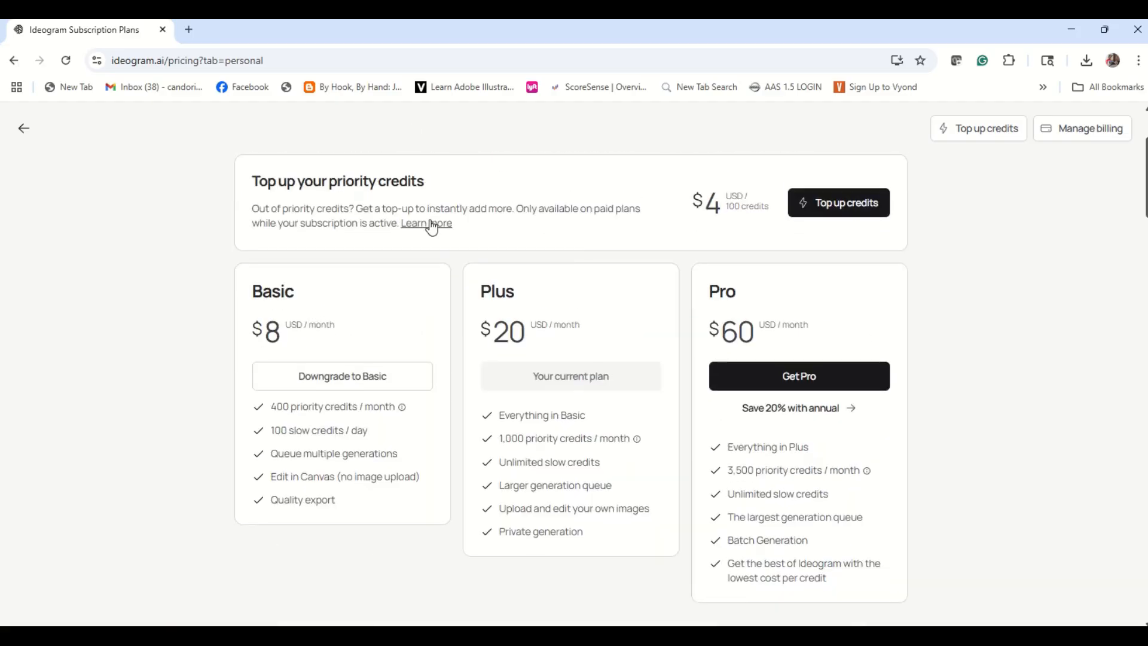